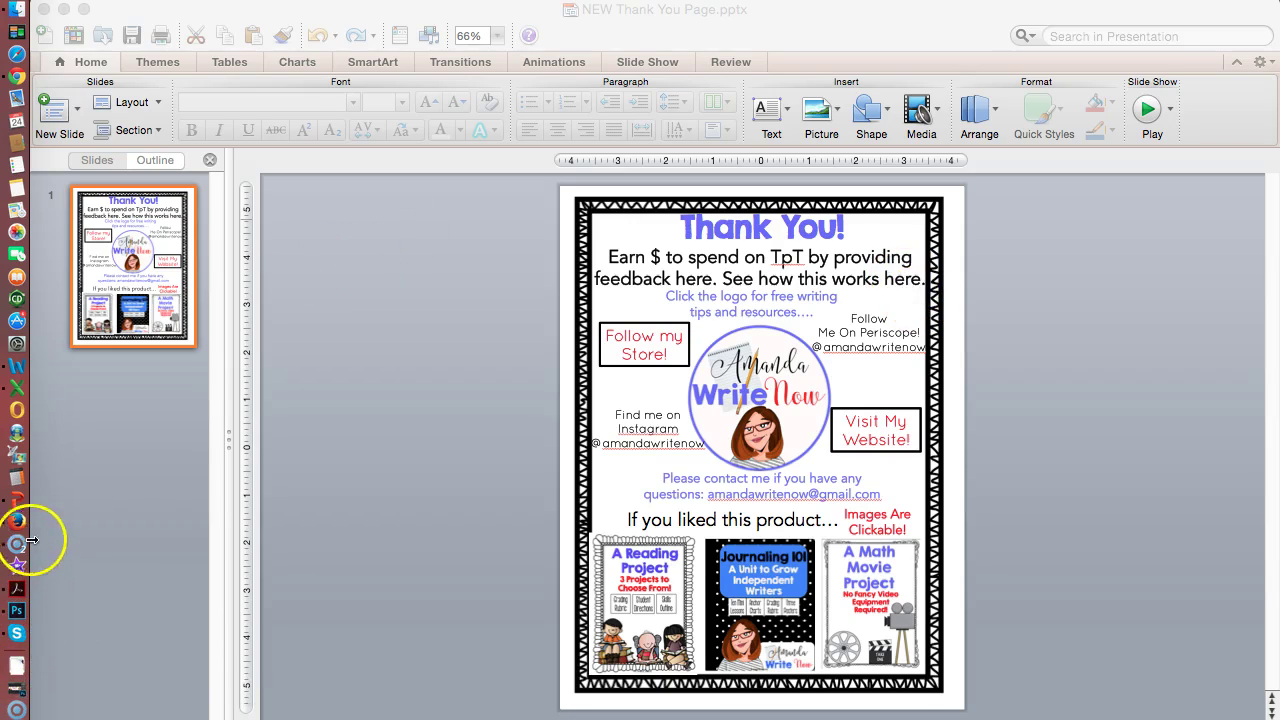
Step: In Chrome, open the TpT Credit Balance page from the My TpT menu, then return to the slide
left_click(12, 76)
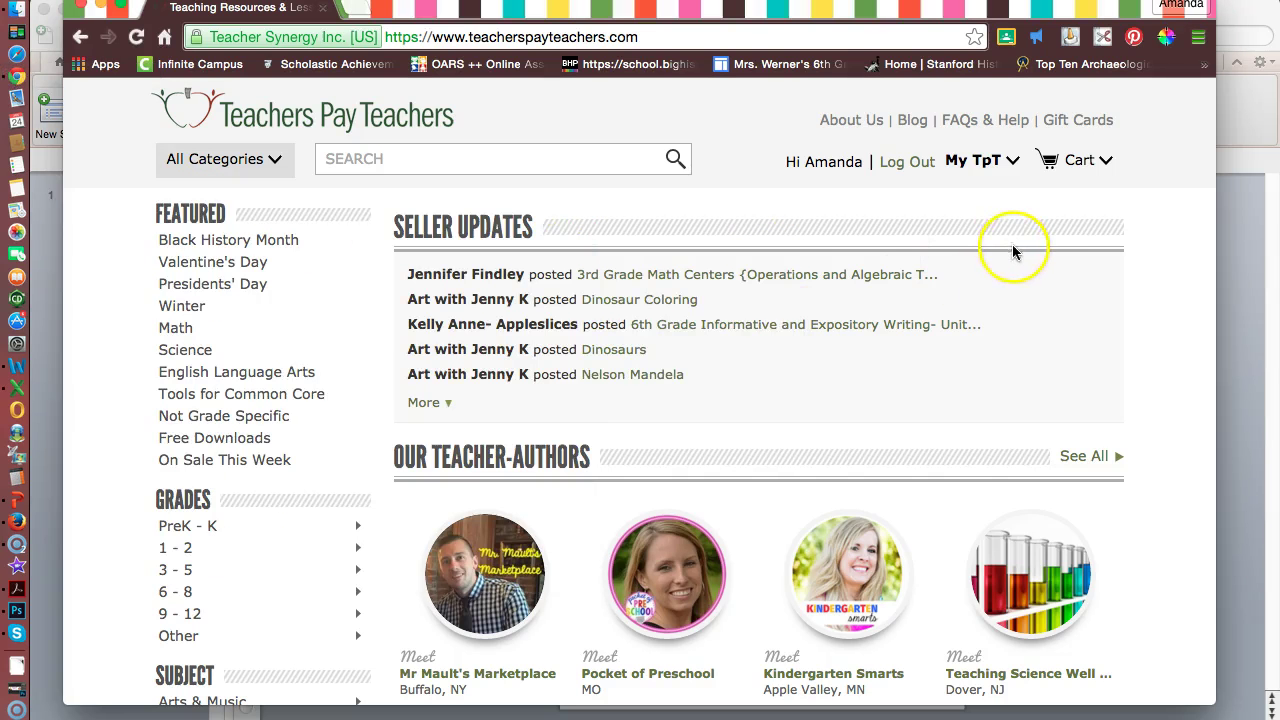
mouse_move(1007, 171)
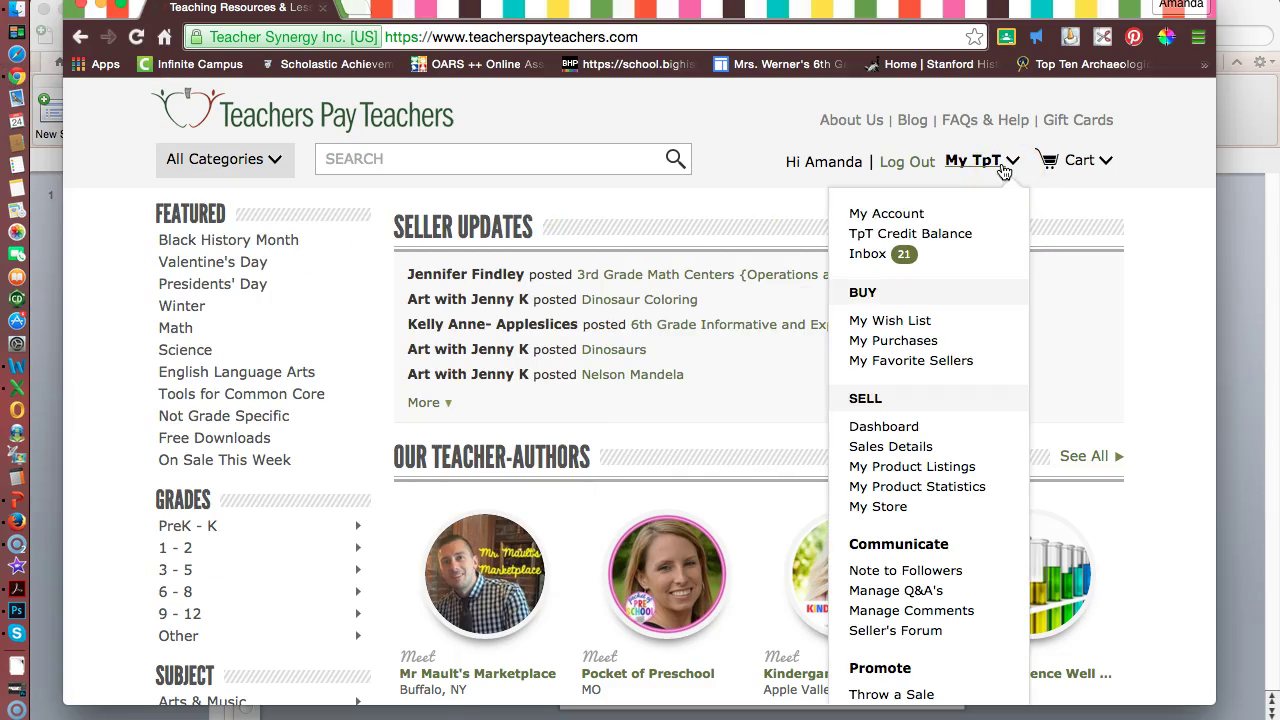
left_click(935, 243)
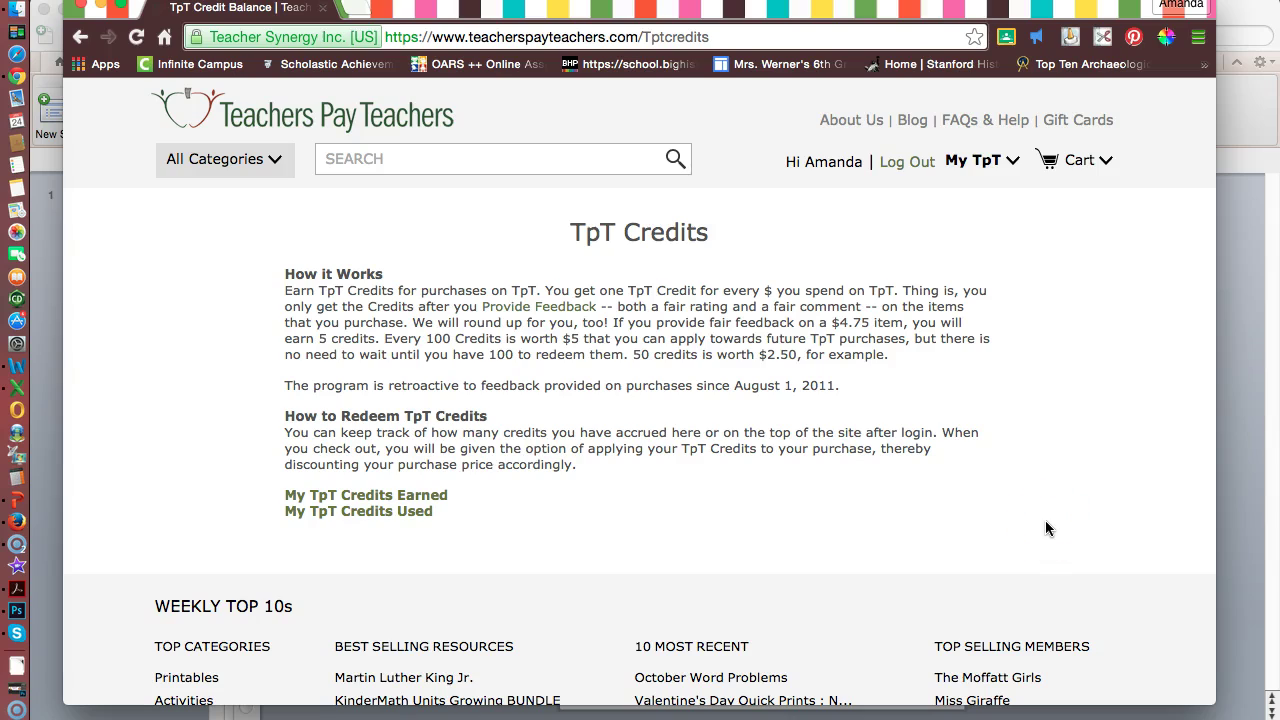
left_click(1247, 582)
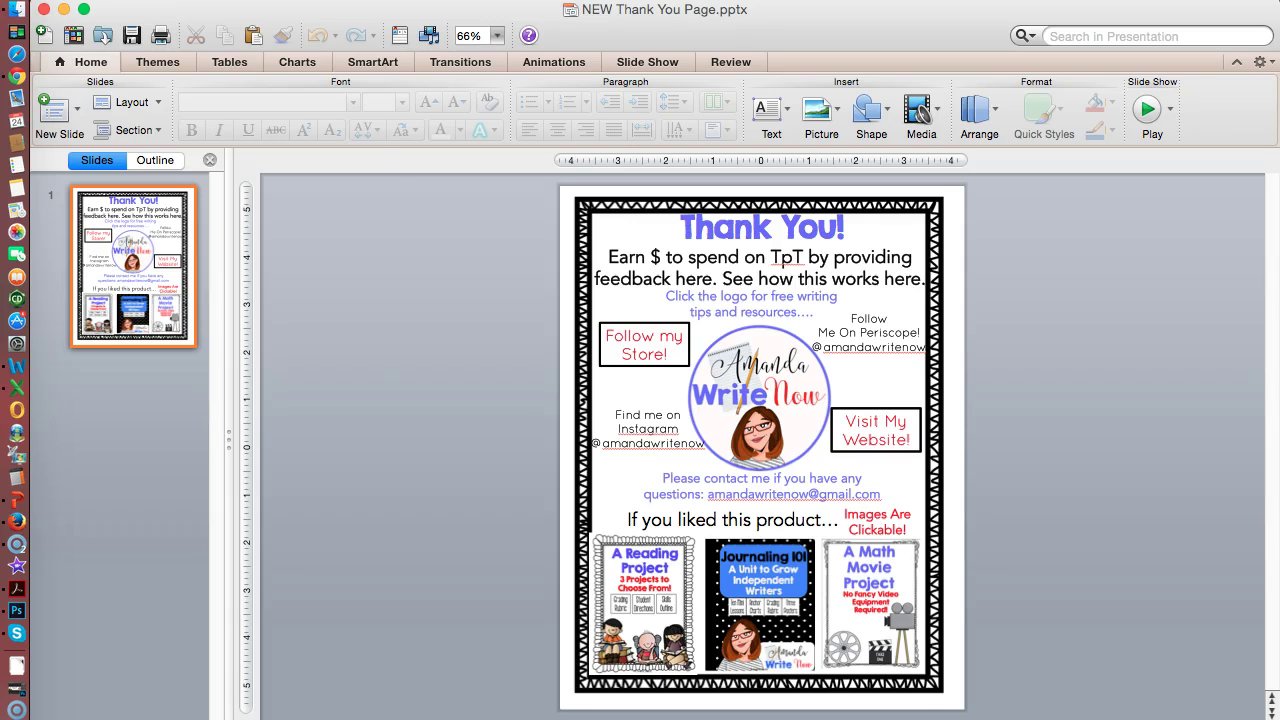
Step: Save a copy of the slide in PDF format as 'NEW Thank You Page' on the Desktop
left_click(165, 0)
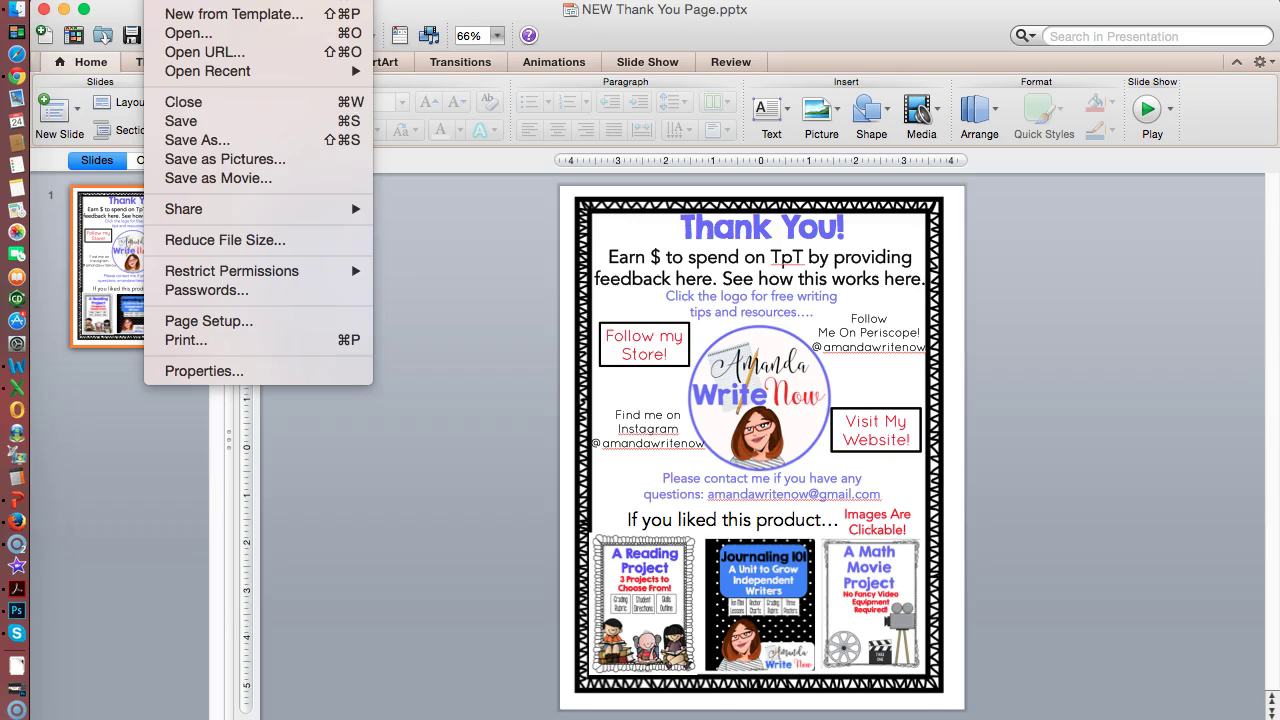
left_click(215, 143)
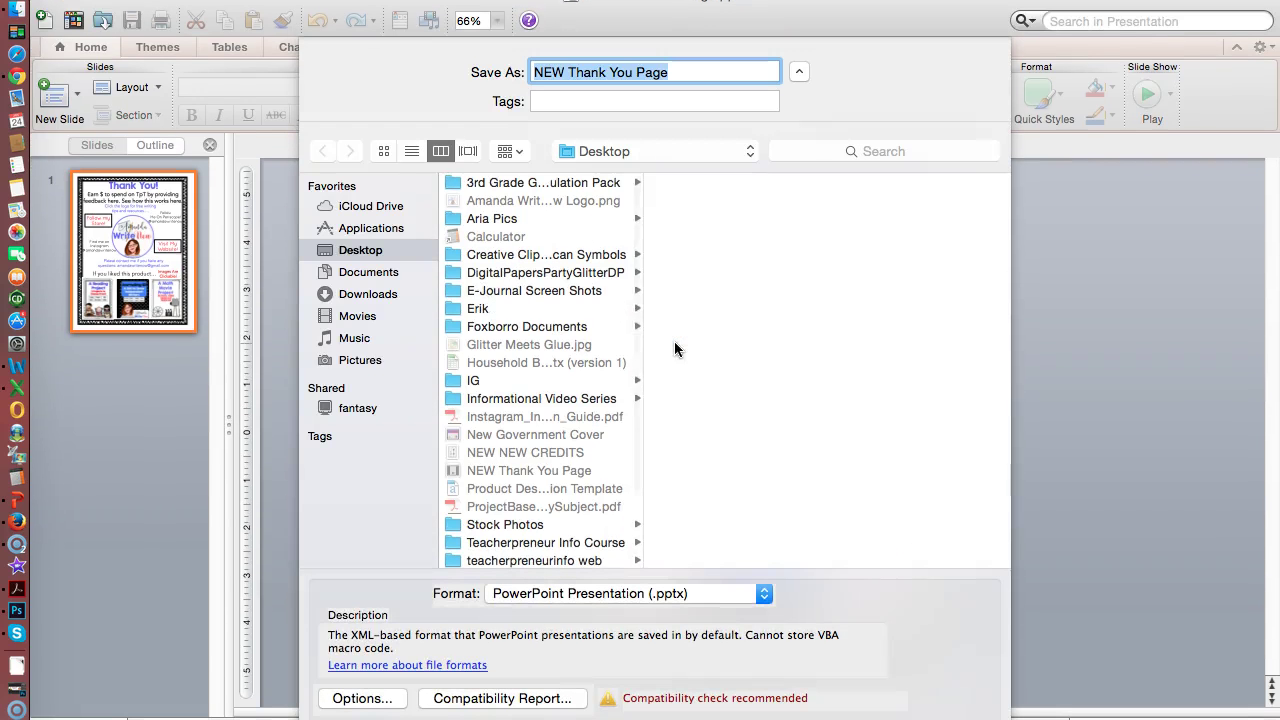
left_click(763, 598)
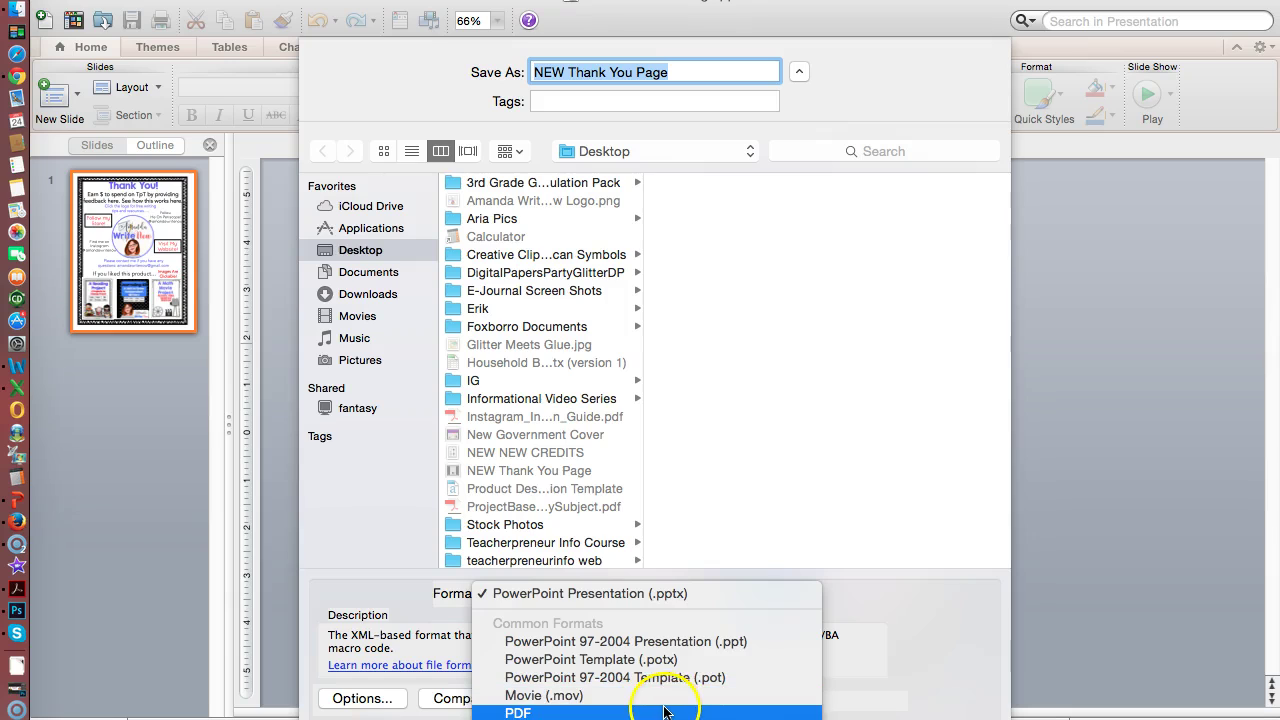
left_click(664, 710)
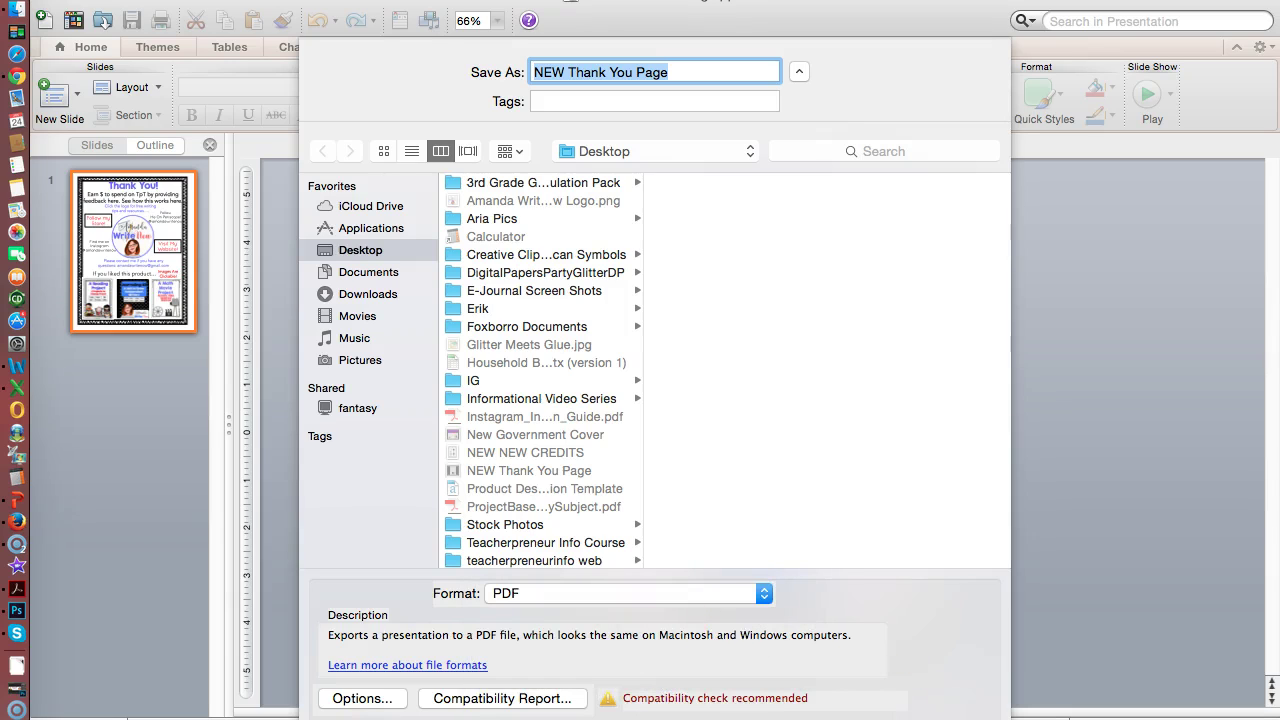
key("Return")
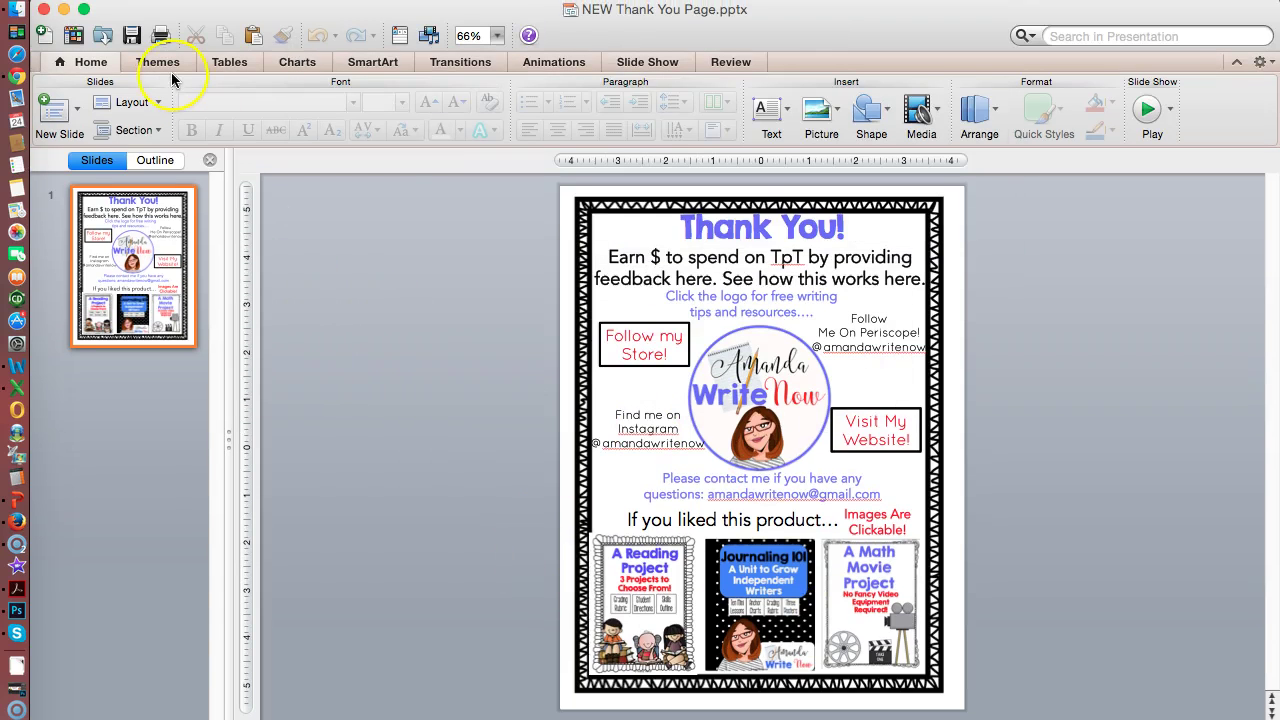
Step: Hide PowerPoint and Chrome and move the exported PDF beside the original presentation on the desktop
left_click(63, 9)
left_click(99, 7)
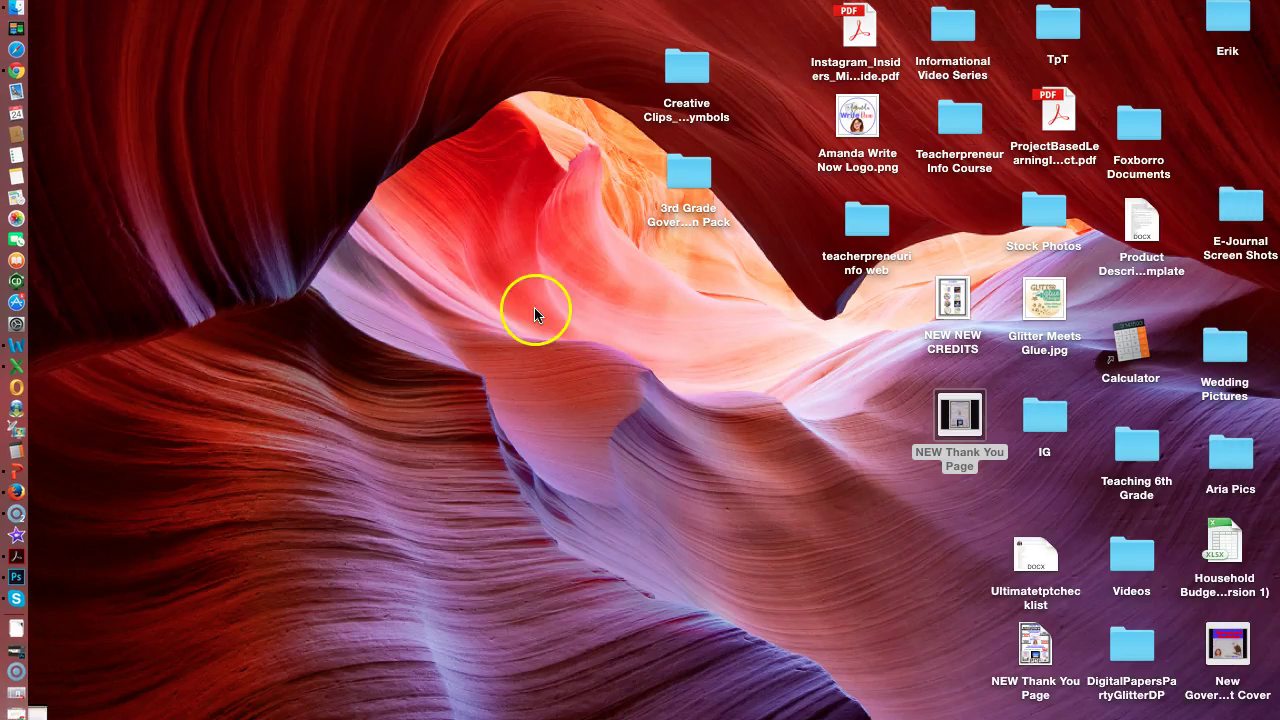
left_click(1040, 648)
left_click_drag(1040, 648, 886, 436)
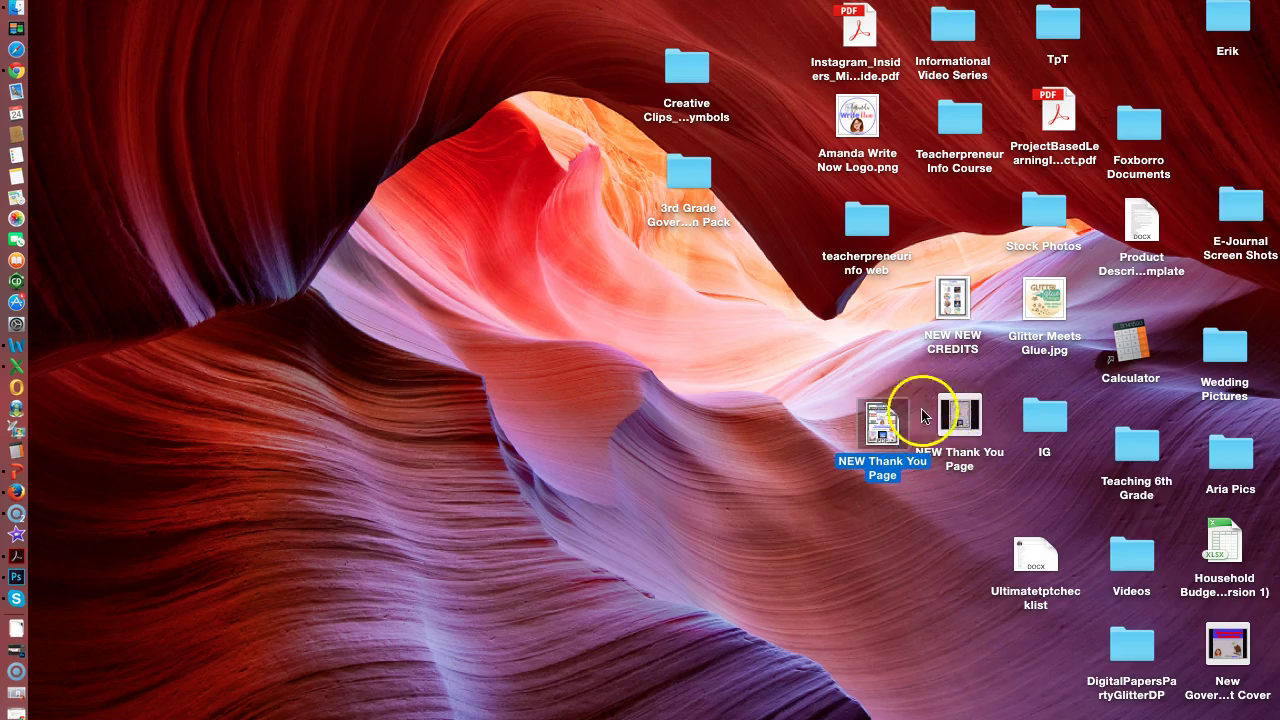
Step: Open the NEW Thank You Page PDF in Acrobat, leaving its file name unchanged
left_click(878, 468)
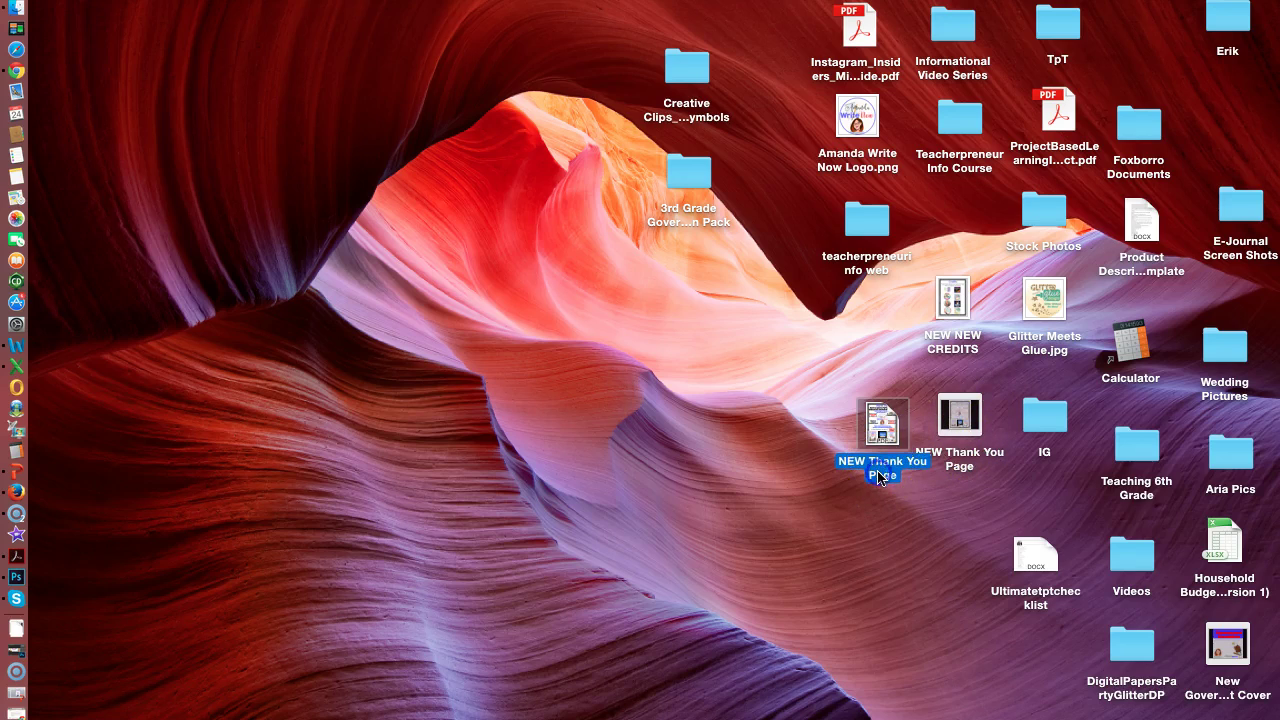
right_click(880, 472)
key("Escape")
left_click(884, 432)
double_click(884, 432)
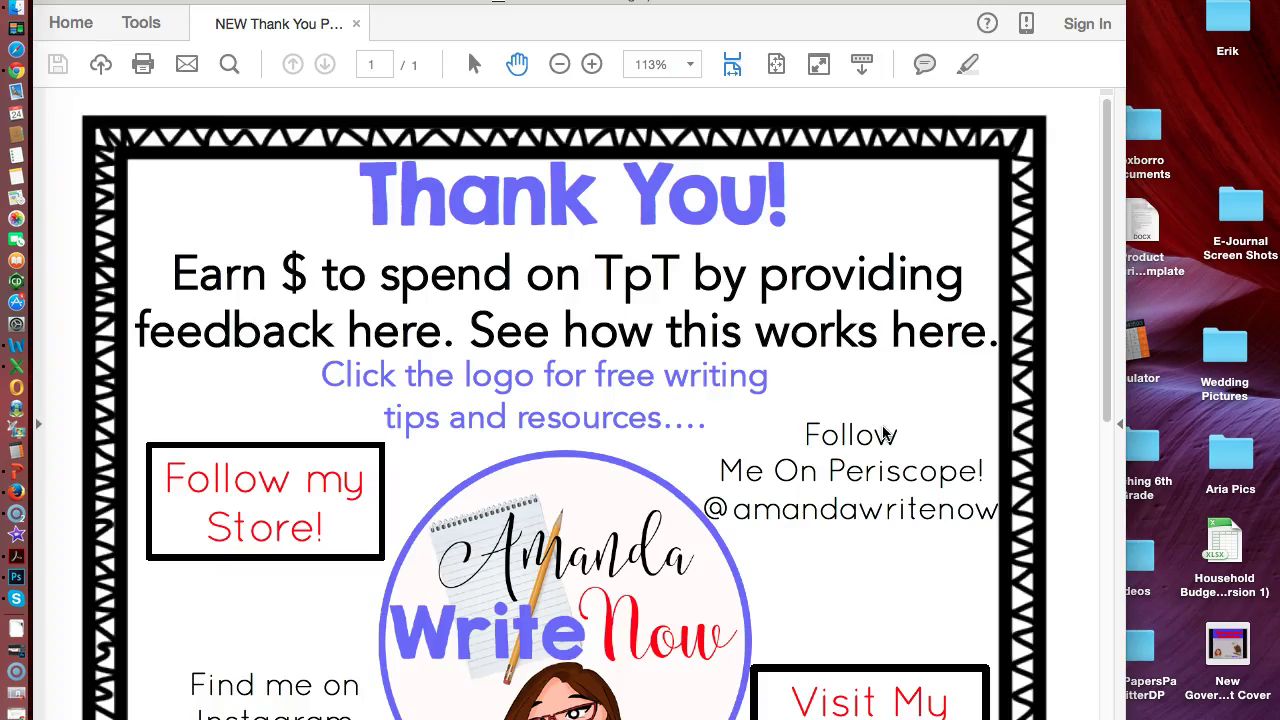
scroll(721, 375, "down", 3)
scroll(721, 375, "up", 2)
scroll(721, 375, "up", 1)
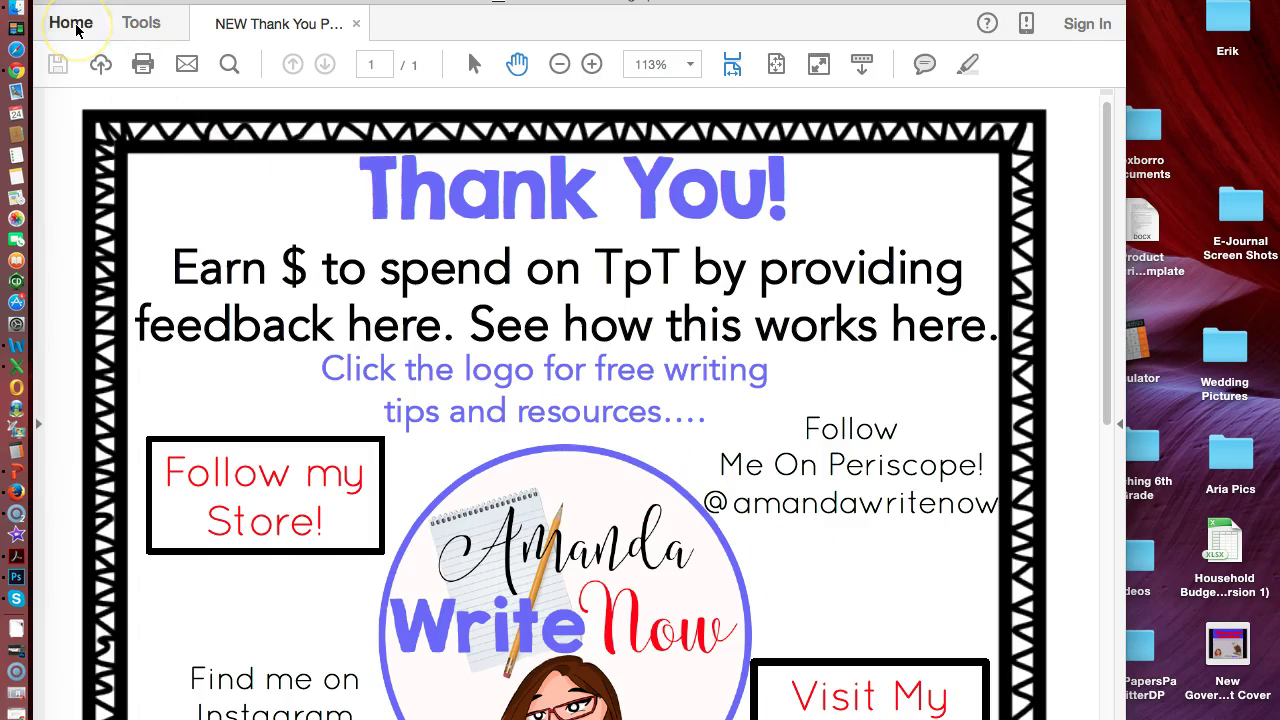
Step: Turn on Edit PDF mode from the Tools collection for the Thank You page PDF
left_click(140, 22)
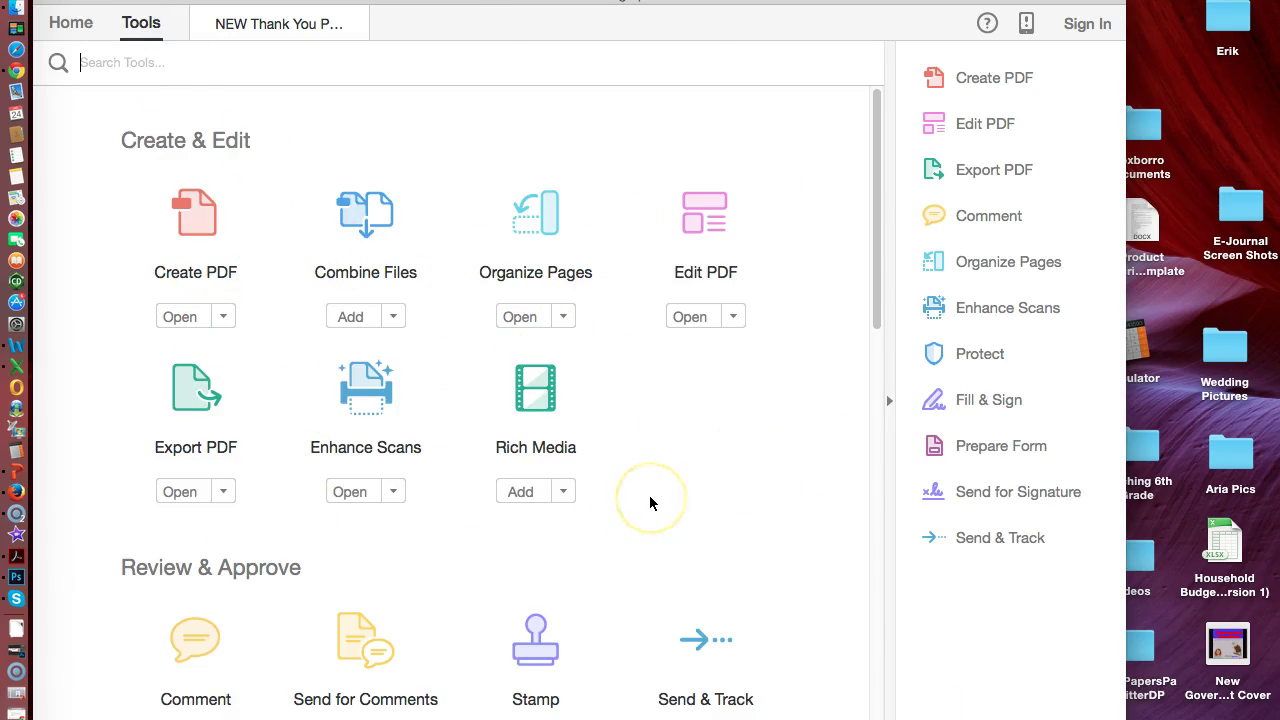
scroll(650, 497, "down", 1)
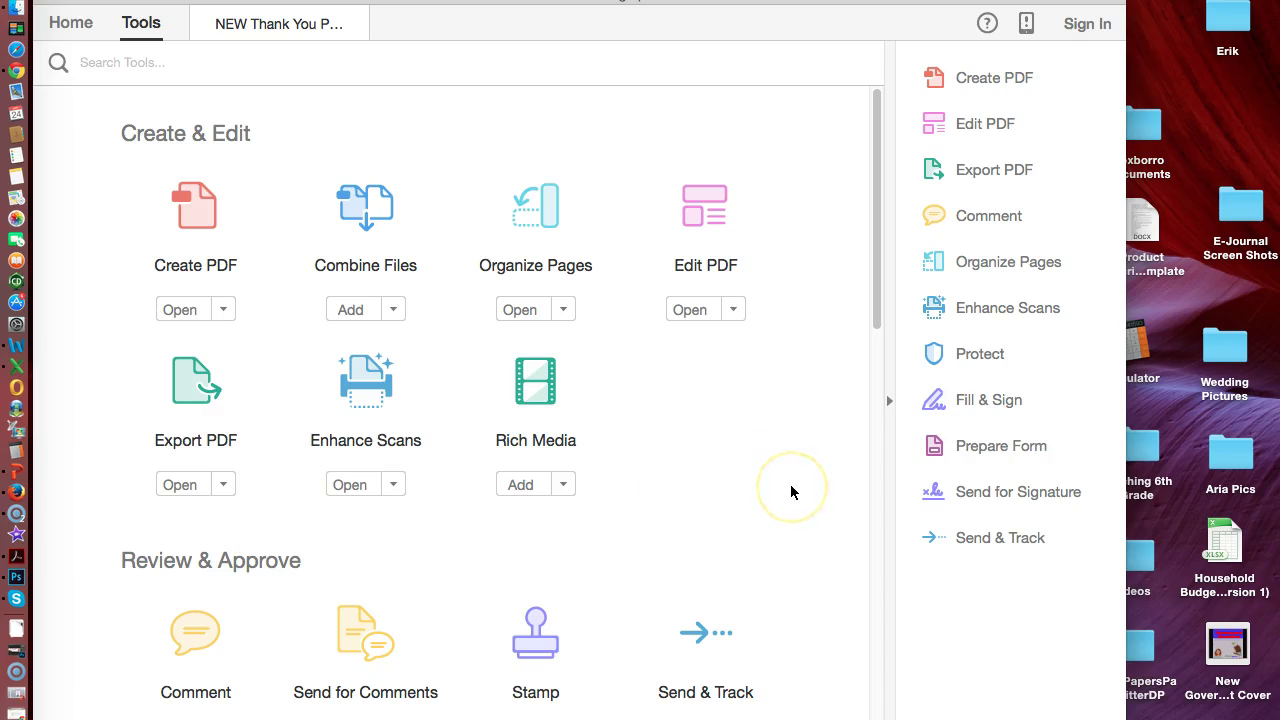
left_click(982, 131)
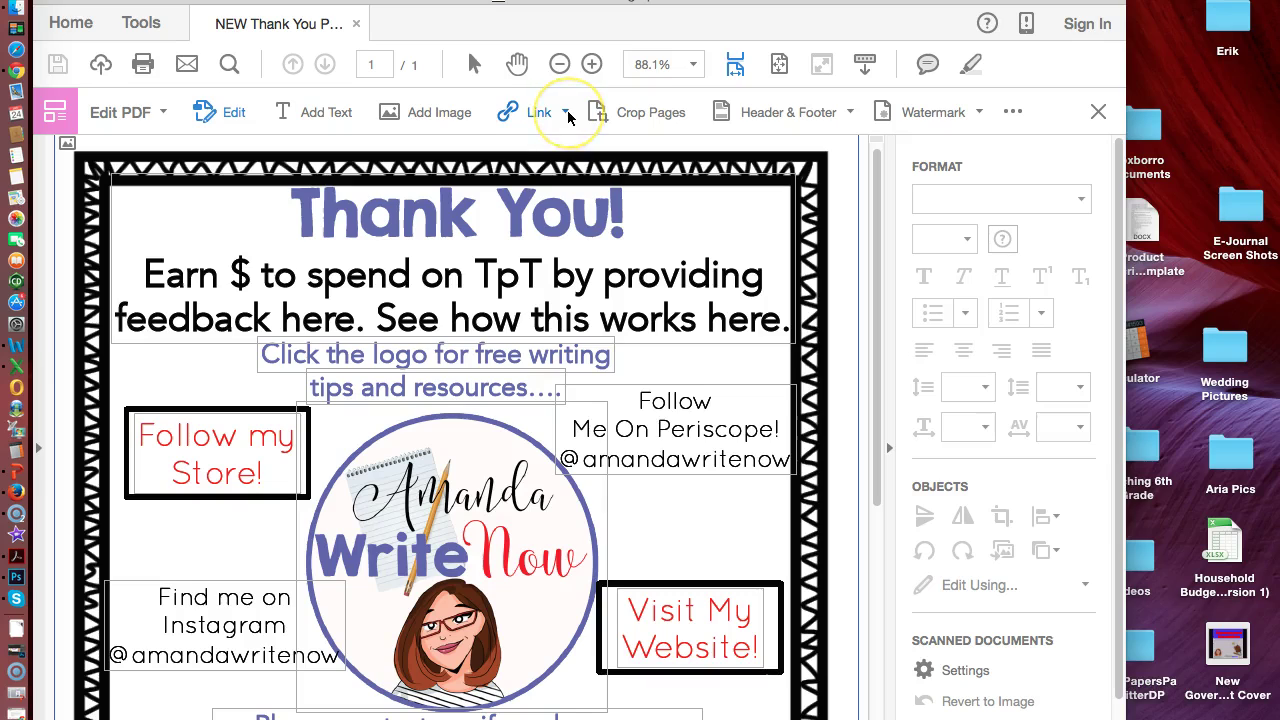
Step: Draw a new web link box over the second 'here.' and set it to open a web page
left_click(566, 113)
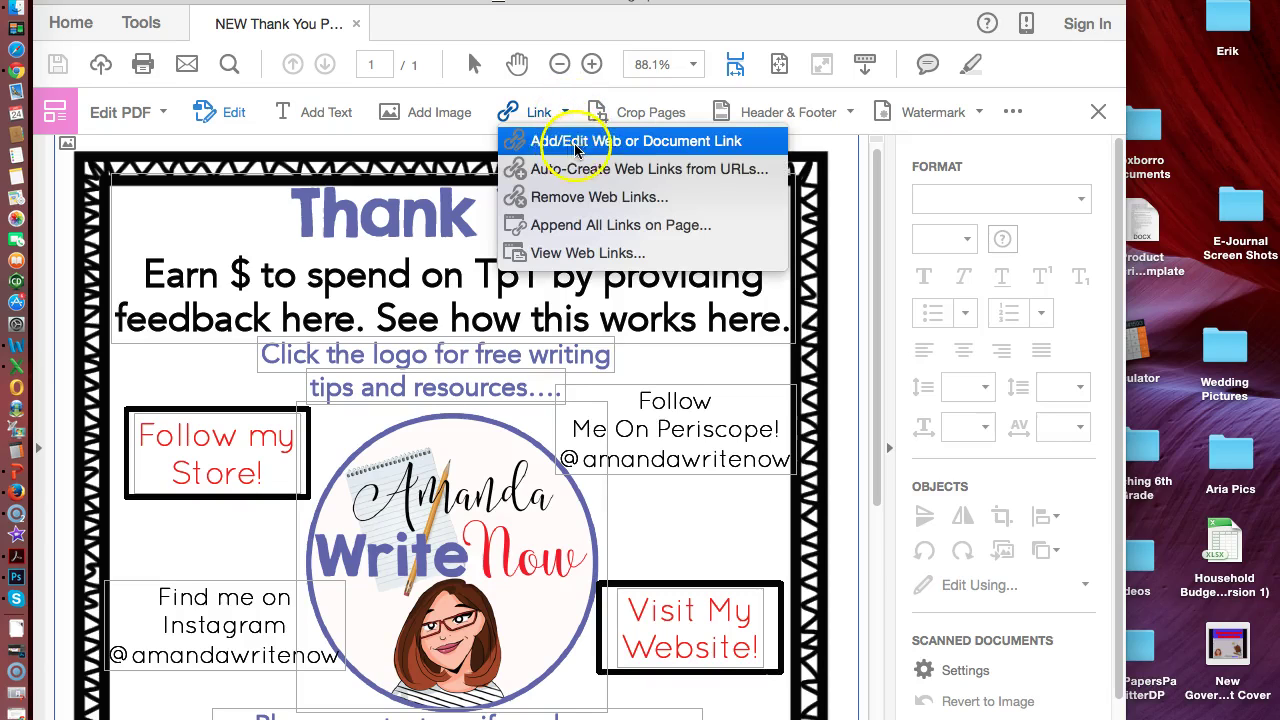
left_click(718, 150)
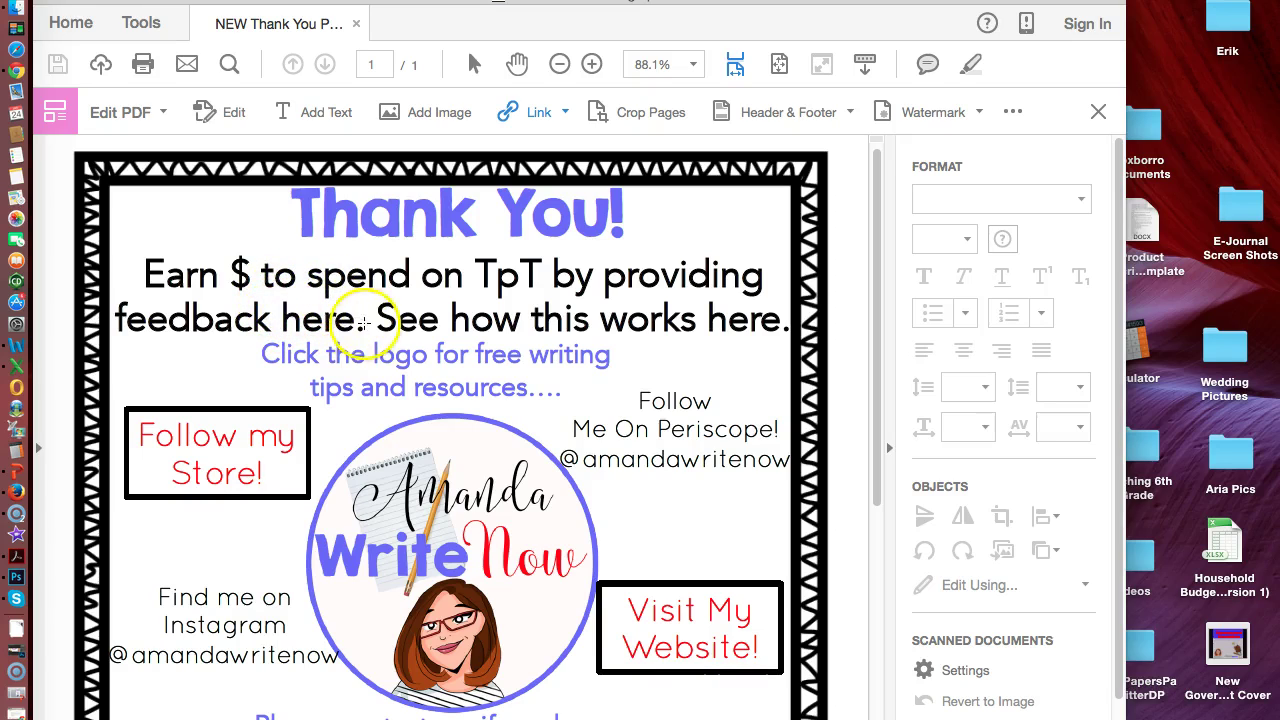
left_click_drag(705, 297, 790, 342)
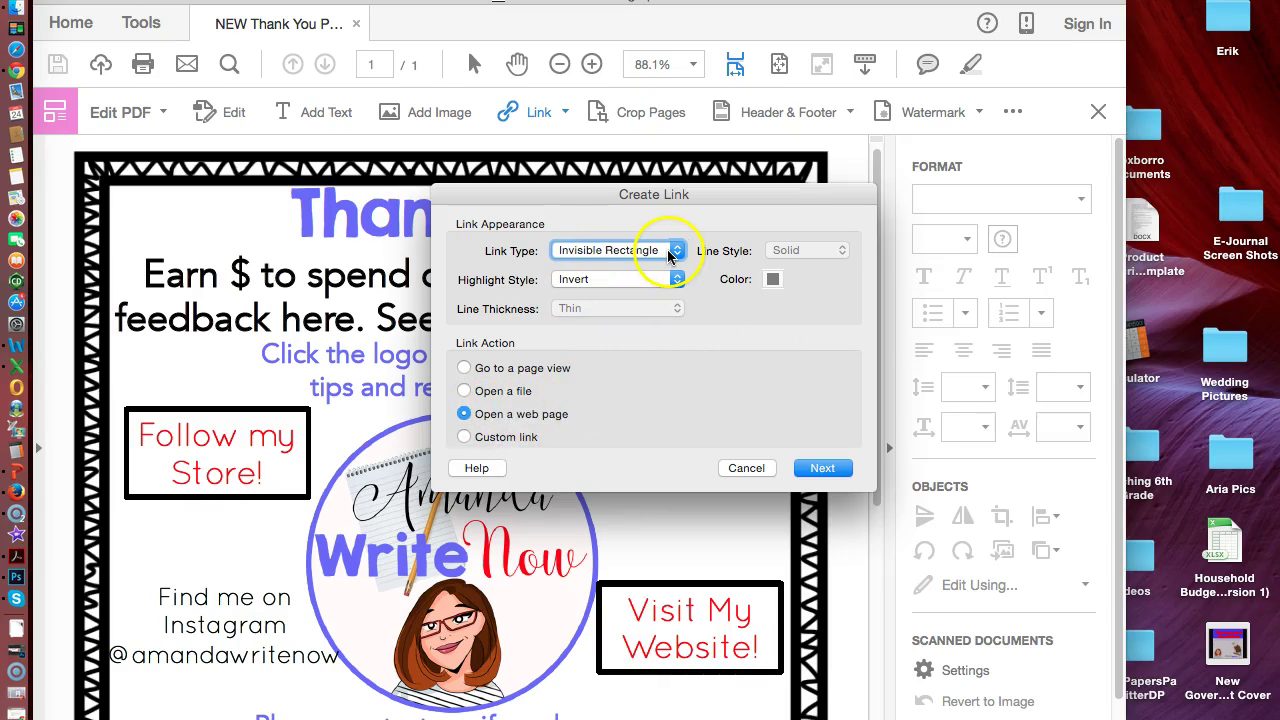
left_click(822, 468)
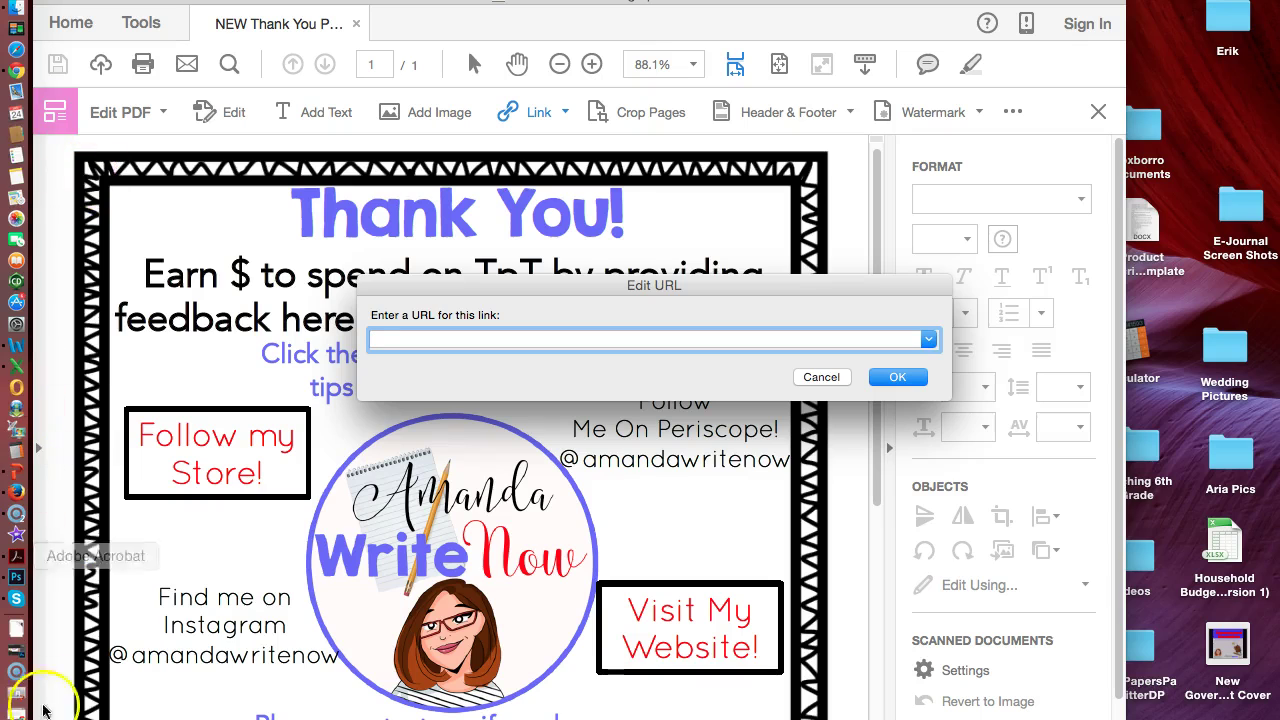
Step: Copy the TpT Credits page address from Chrome and paste it as the link's URL
left_click(20, 708)
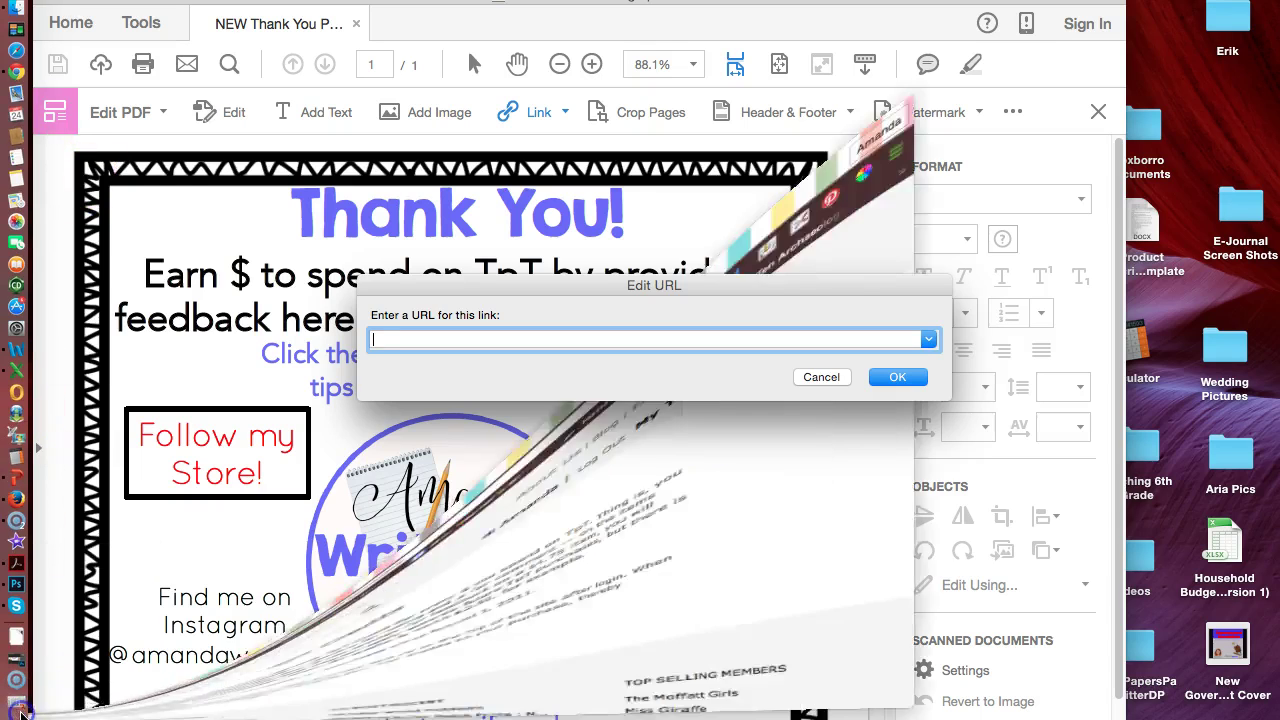
left_click(471, 38)
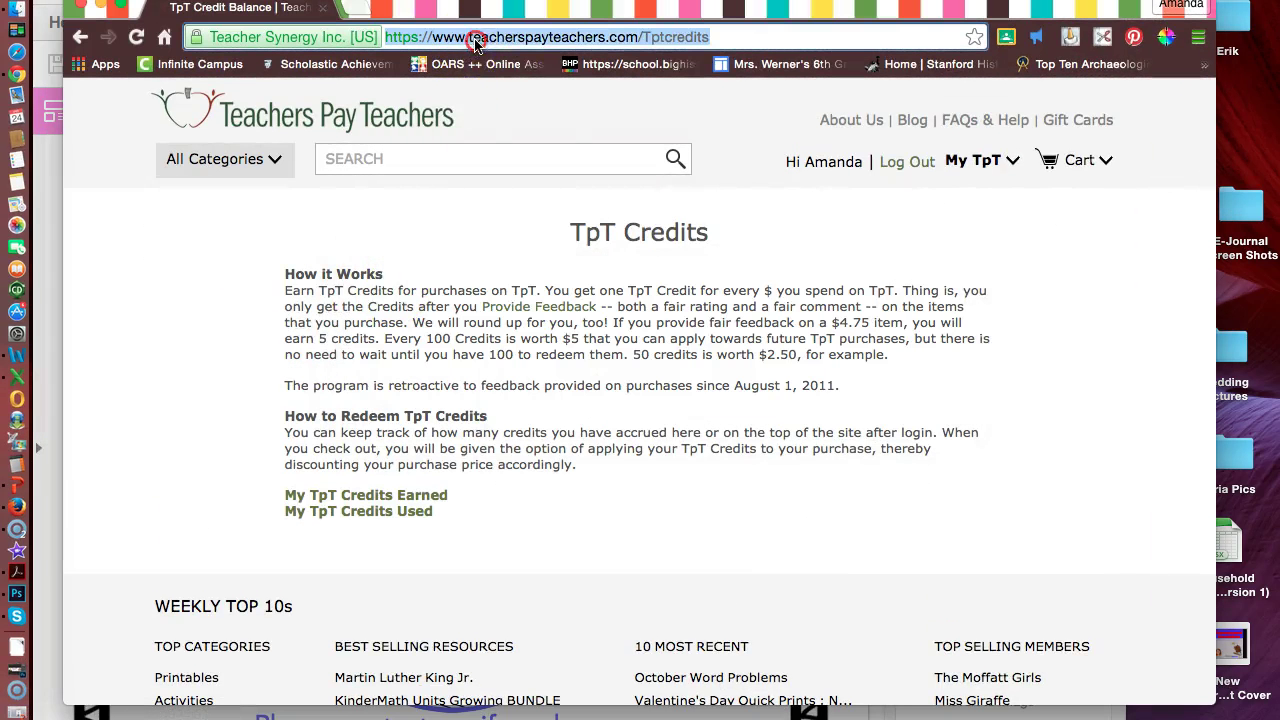
right_click(476, 38)
left_click(510, 70)
left_click(101, 6)
left_click(389, 337)
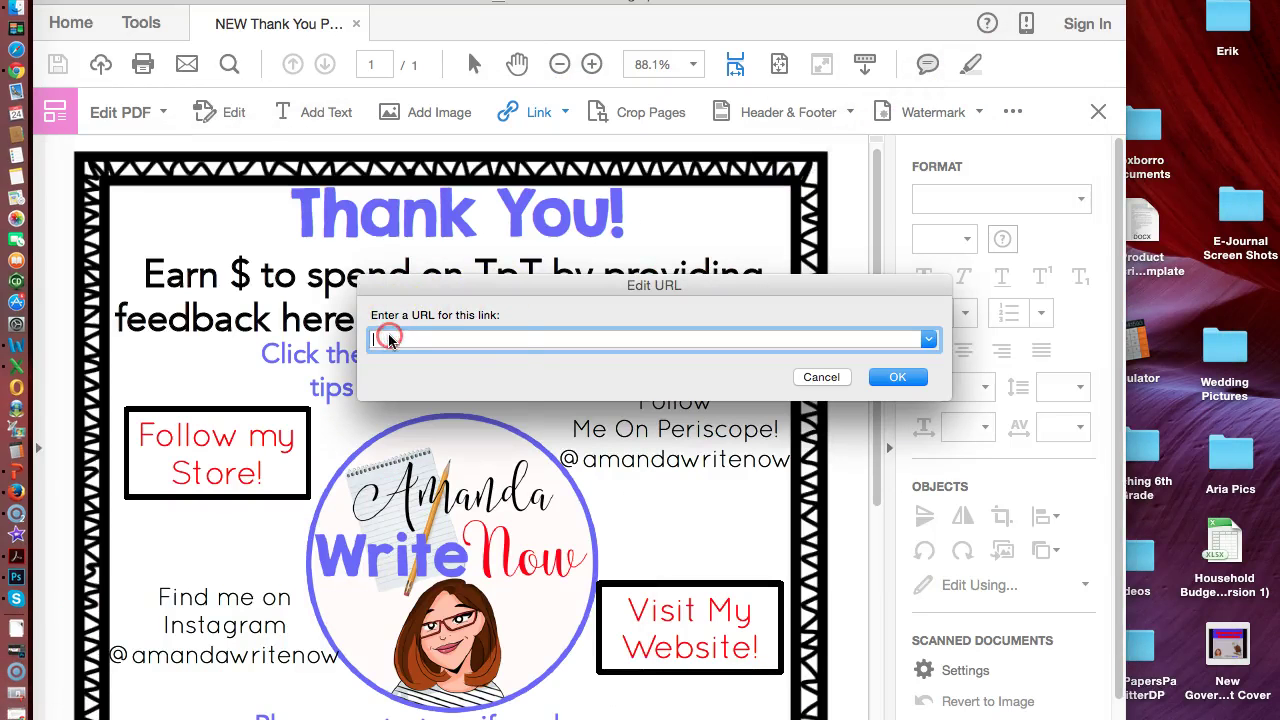
right_click(389, 340)
left_click(429, 426)
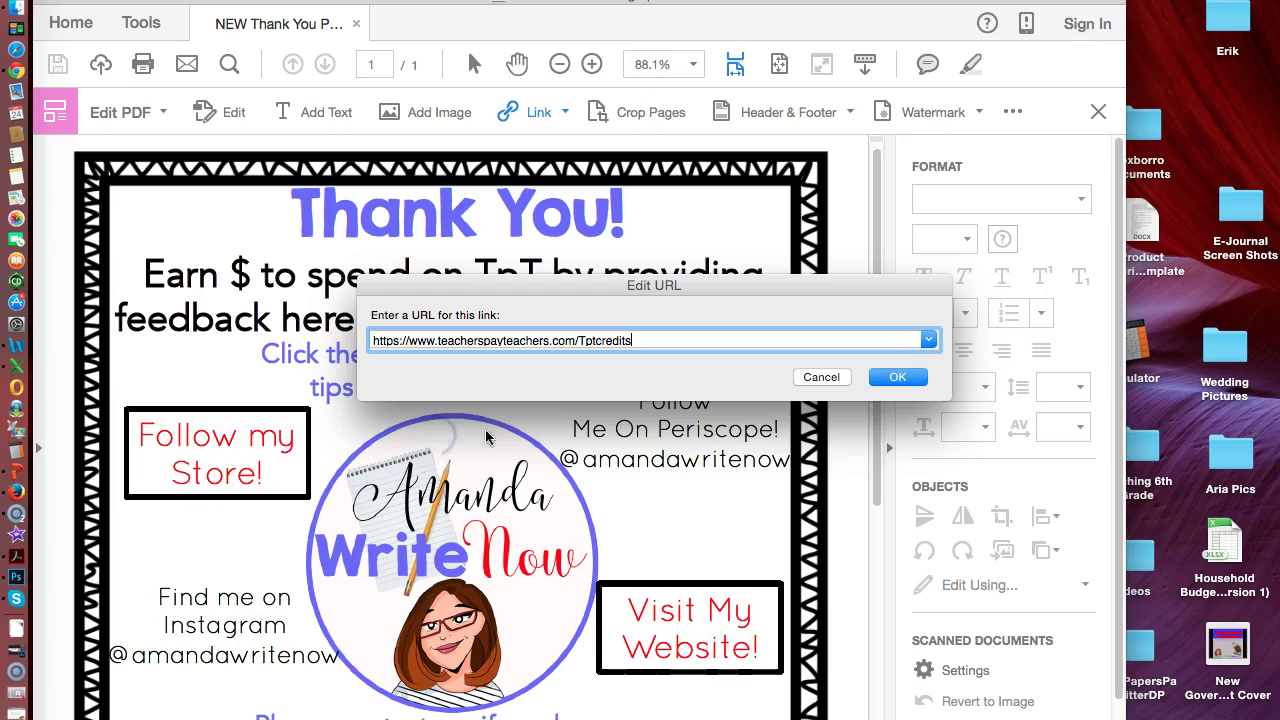
left_click(917, 383)
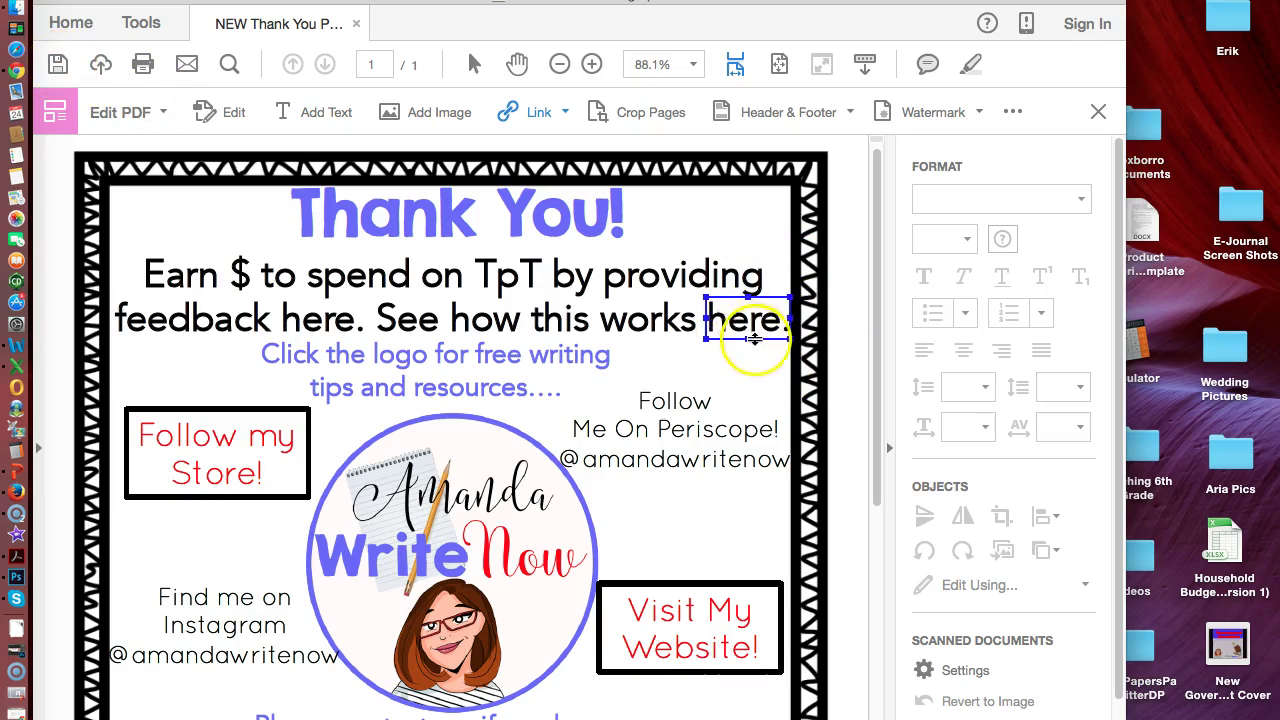
Step: Save the linked PDF, deselect the link box, and exit Edit PDF mode
left_click(57, 64)
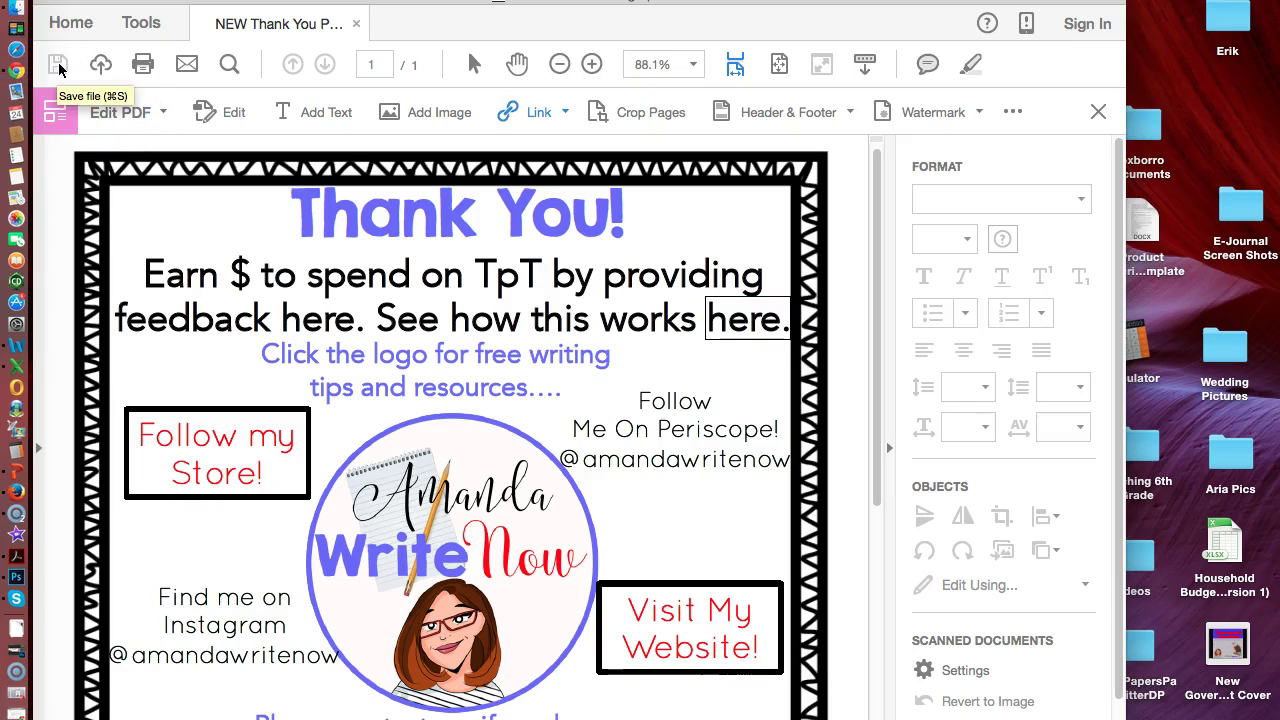
left_click(749, 320)
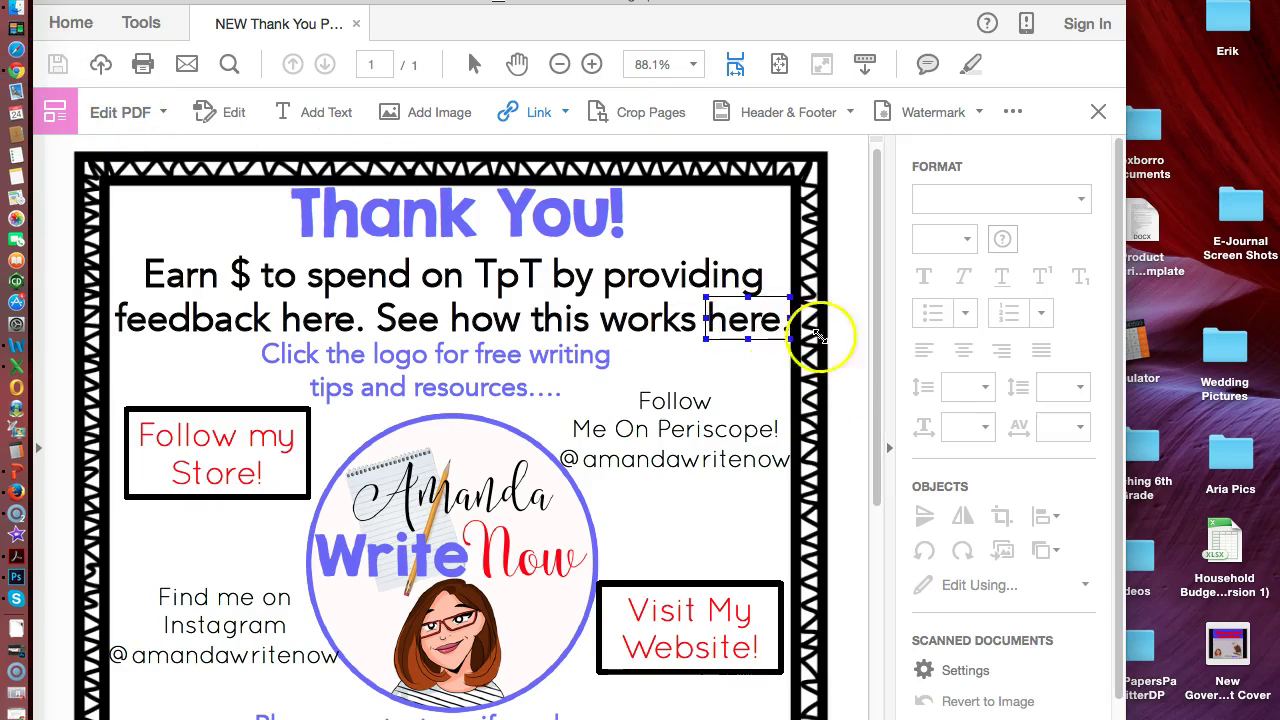
left_click(720, 354)
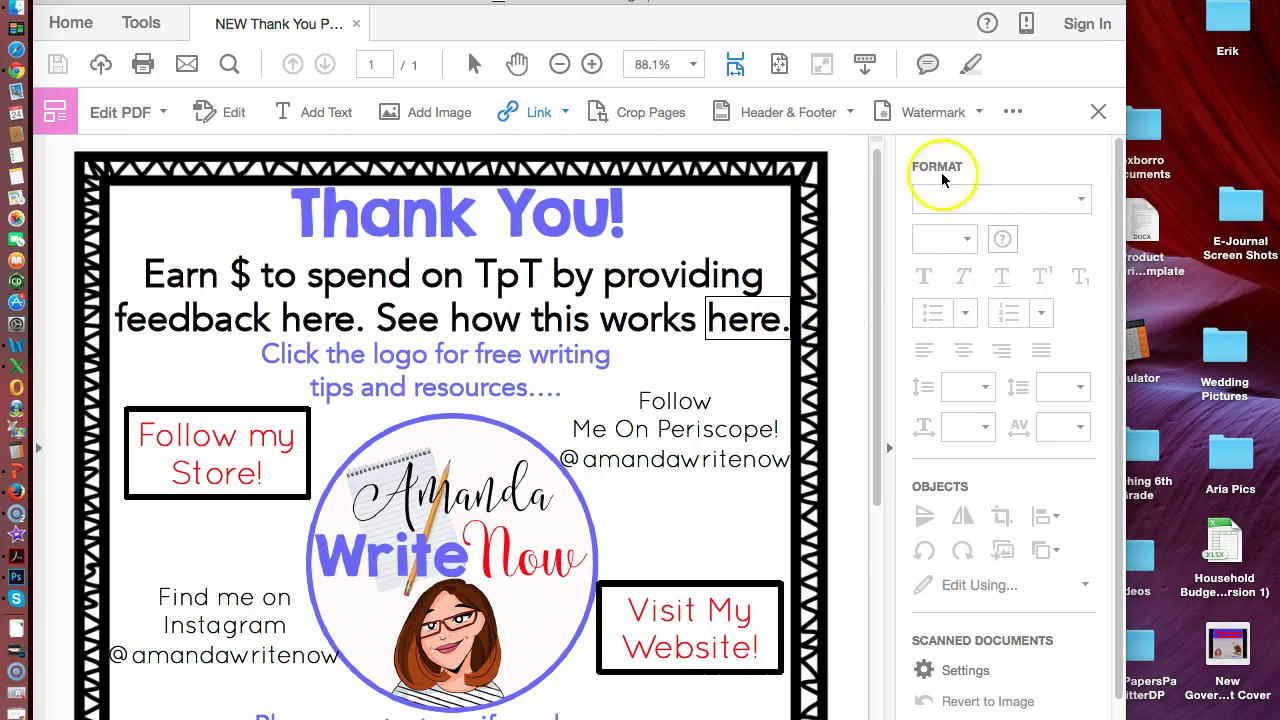
left_click(1098, 112)
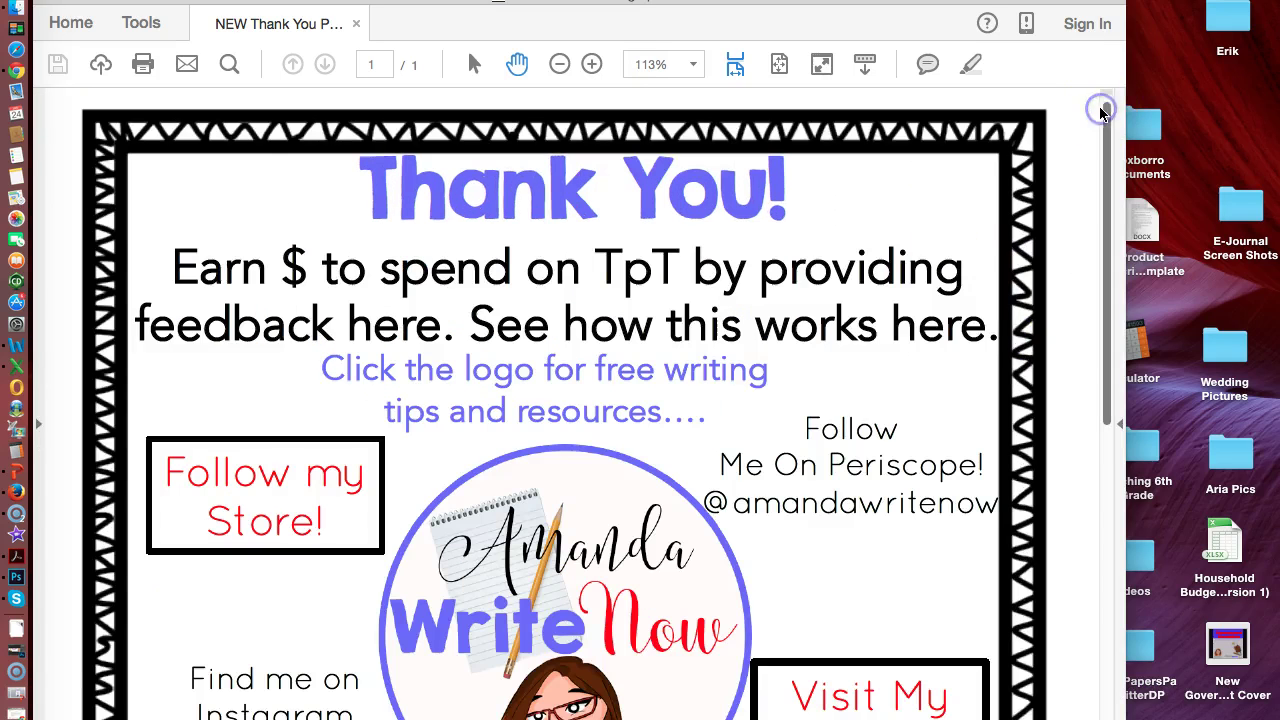
Step: Test the 'here.' link to confirm it opens TpT Credits, then scroll to the product covers row
left_click(937, 337)
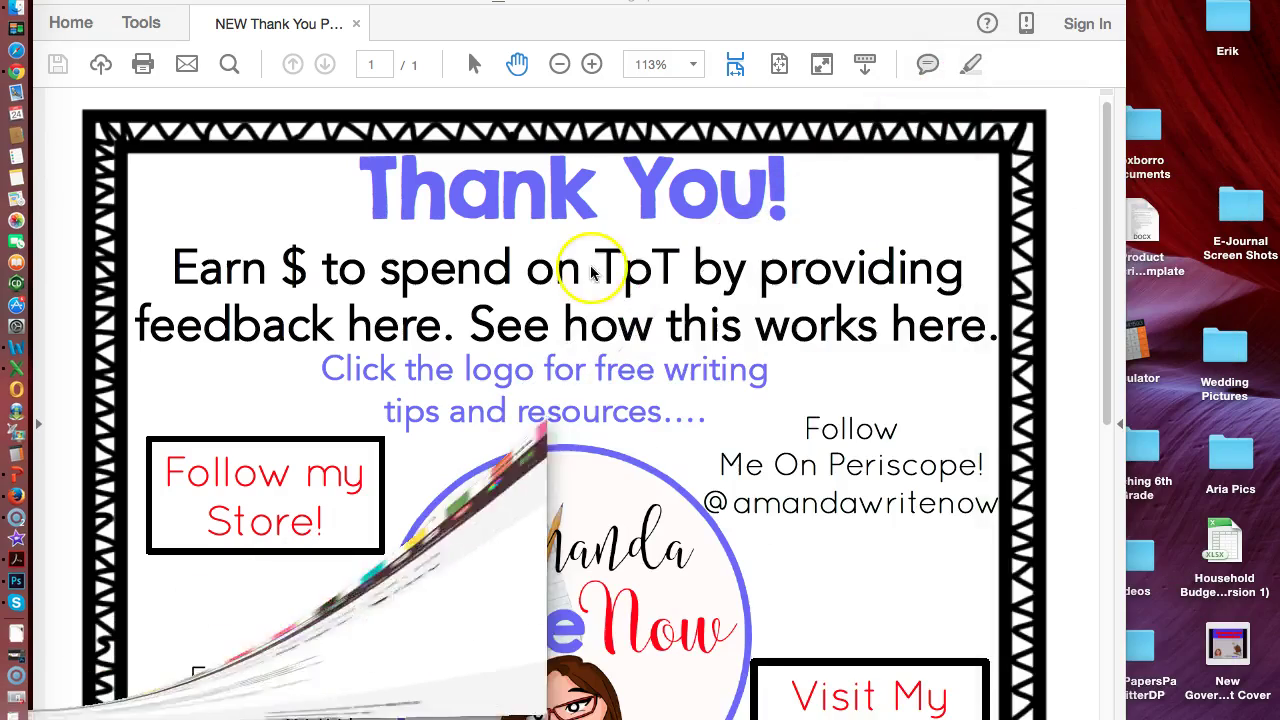
scroll(645, 325, "down", 2)
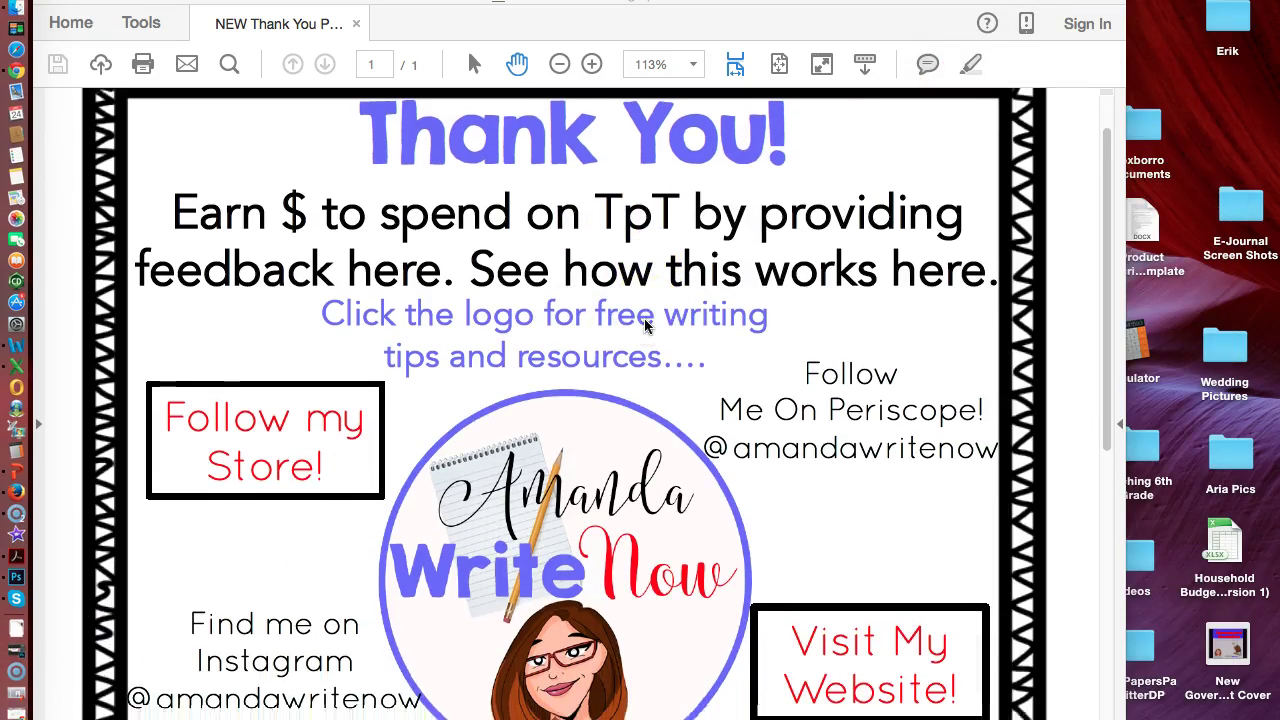
scroll(645, 325, "down", 3)
scroll(645, 325, "down", 9)
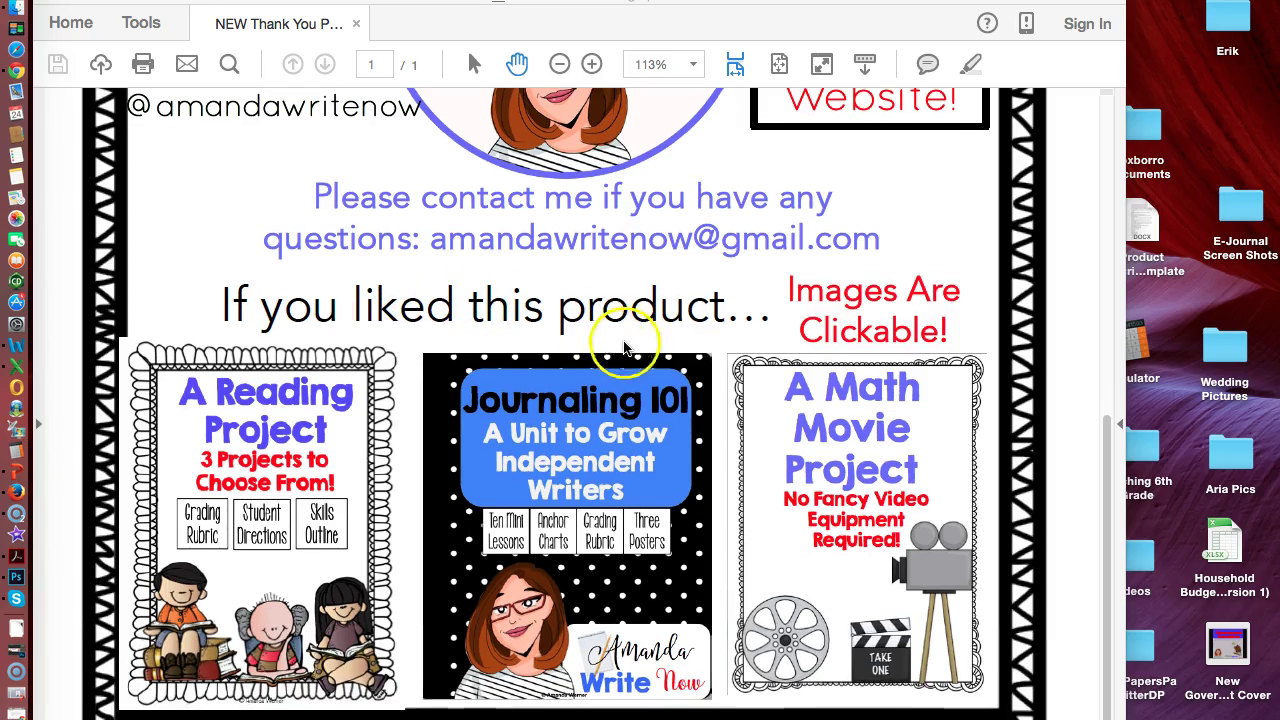
scroll(778, 387, "up", 1)
scroll(783, 390, "down", 1)
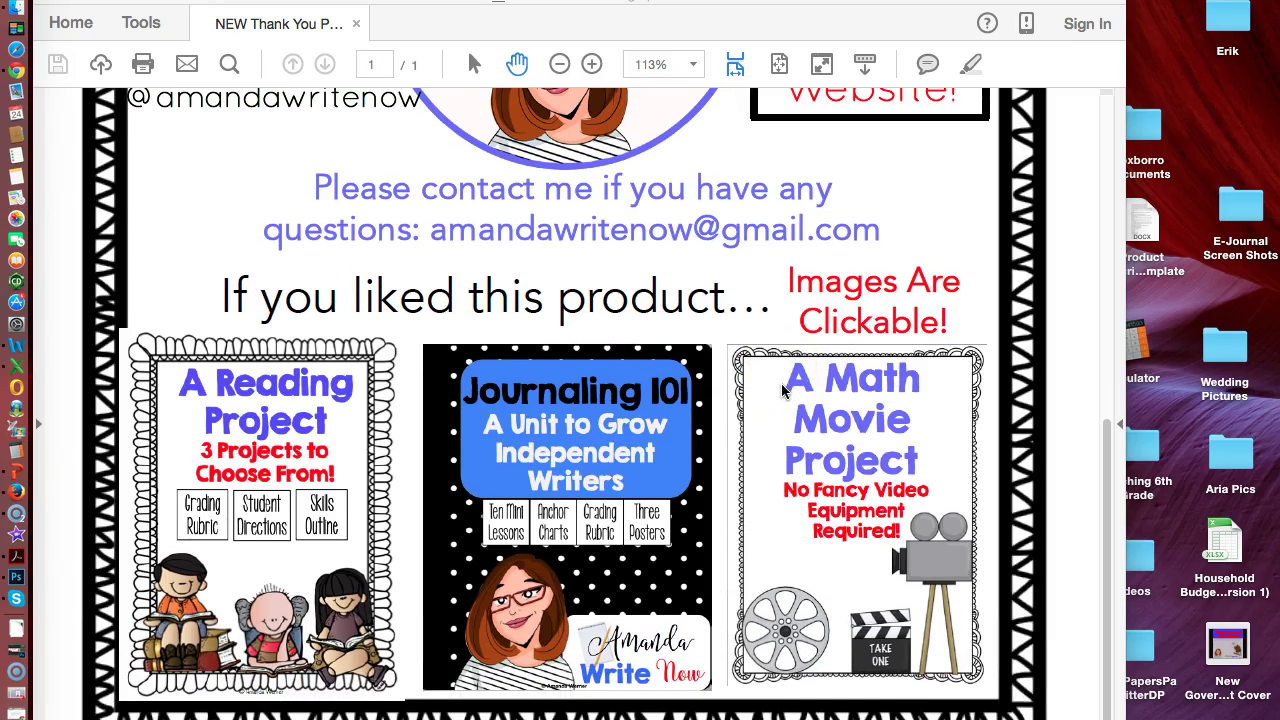